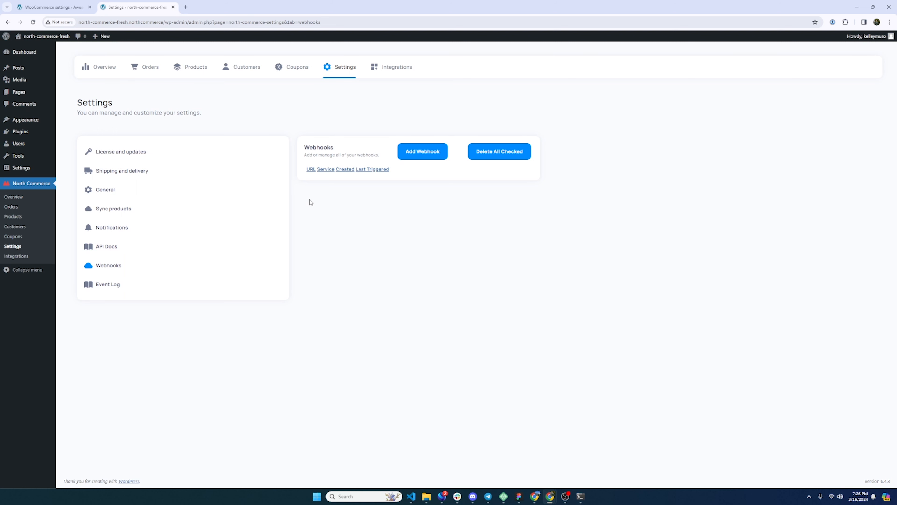
click(415, 155)
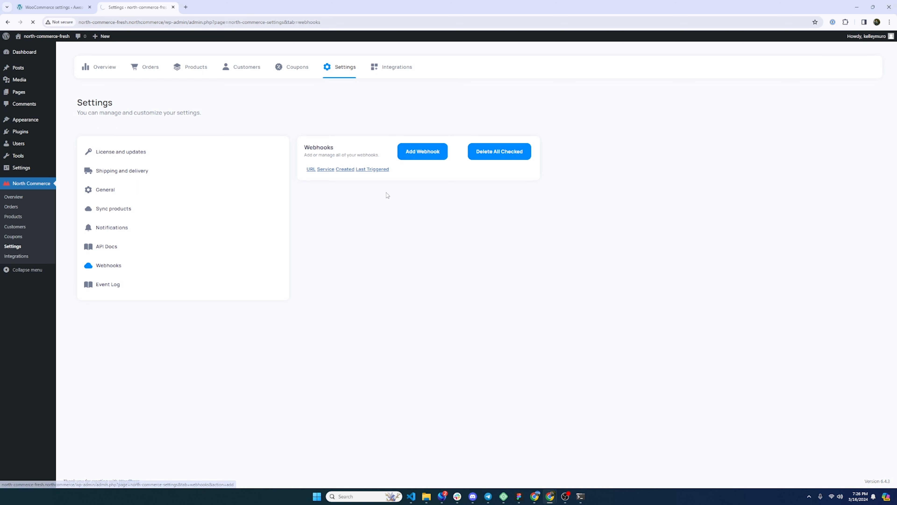
click(378, 180)
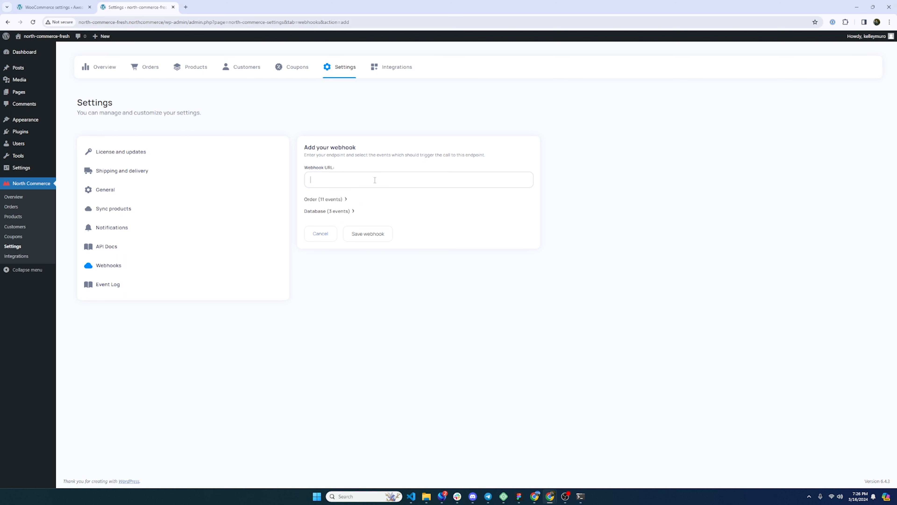
click(348, 202)
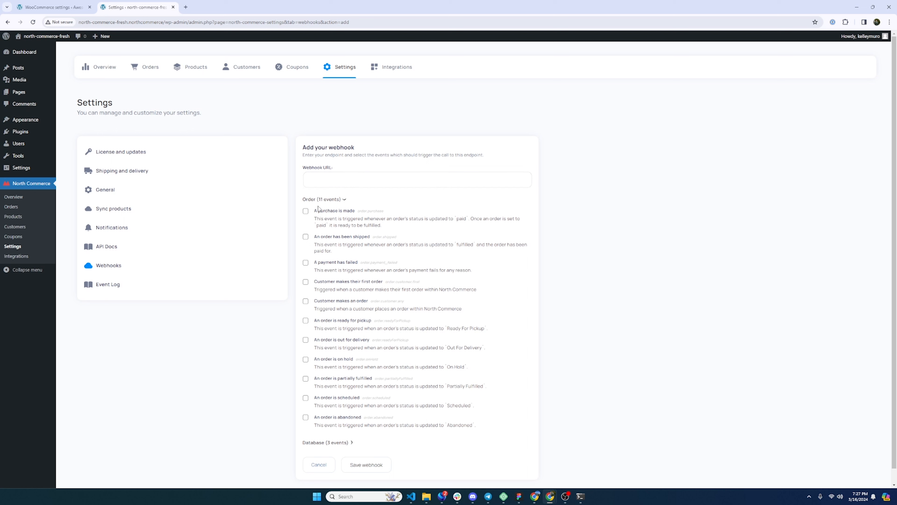
click(336, 182)
text(https://my-test-webhook.com/orders)
click(306, 211)
scroll(399, 408, down, 1)
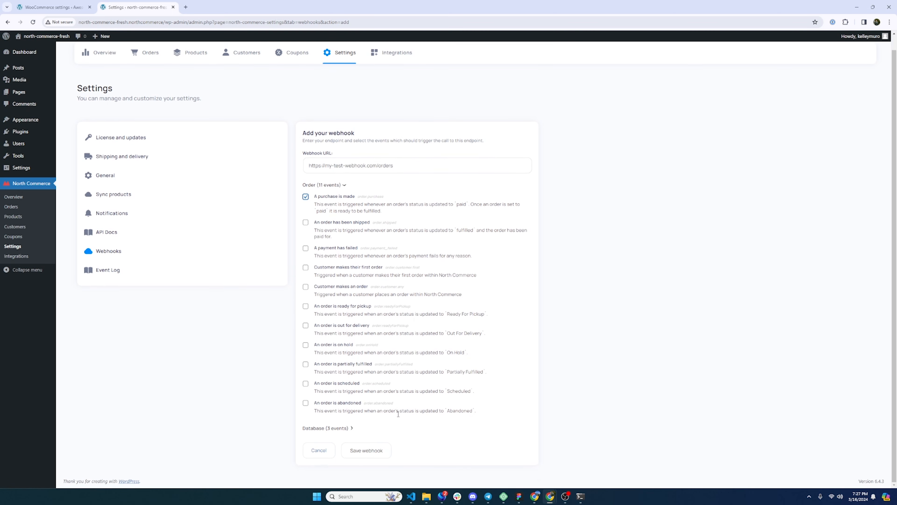
click(365, 450)
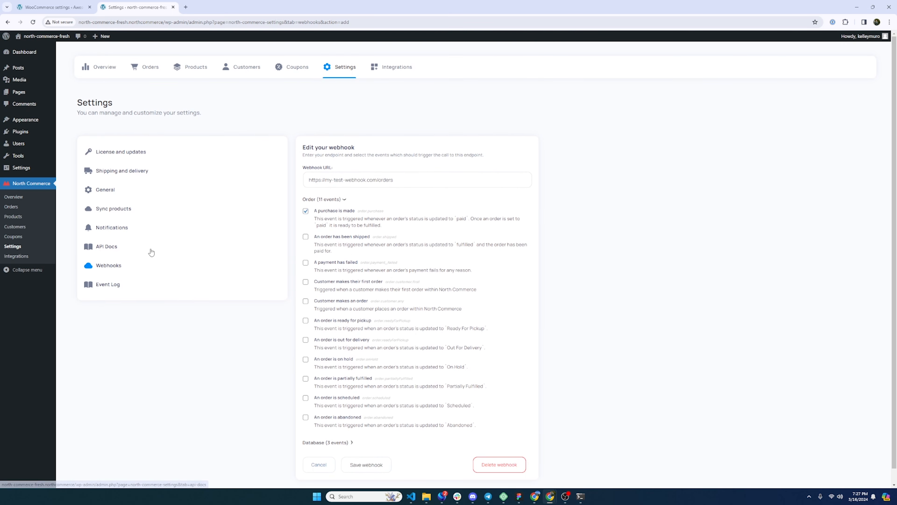
click(108, 266)
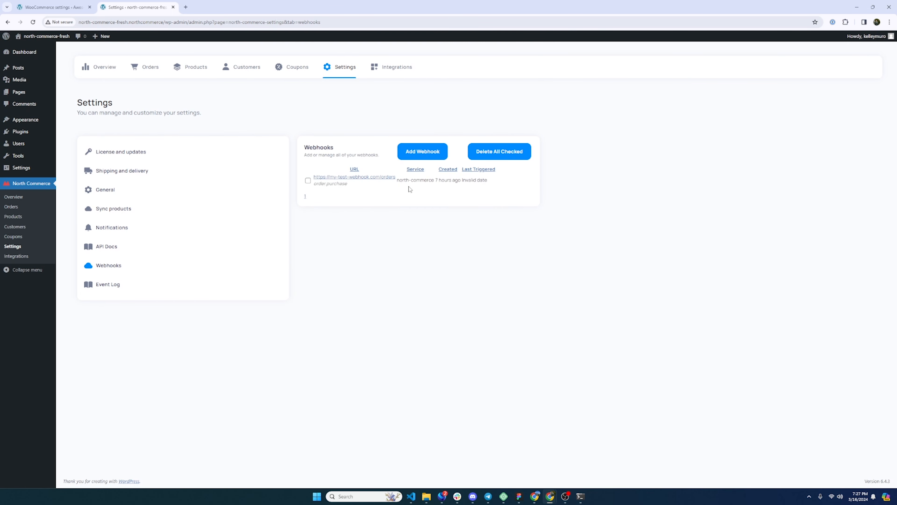
Switch to the WooCommerce store tab, open the Advanced webhooks section and start creating a new webhook.
click(54, 7)
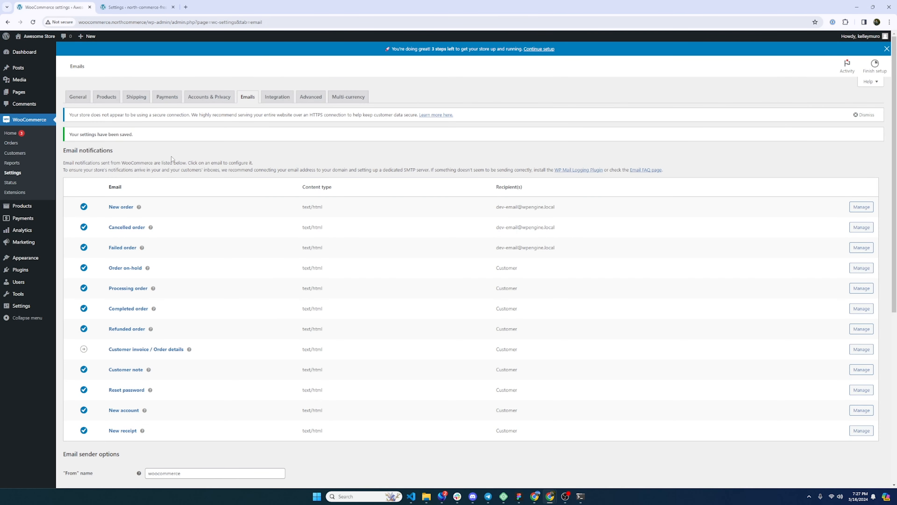
click(13, 175)
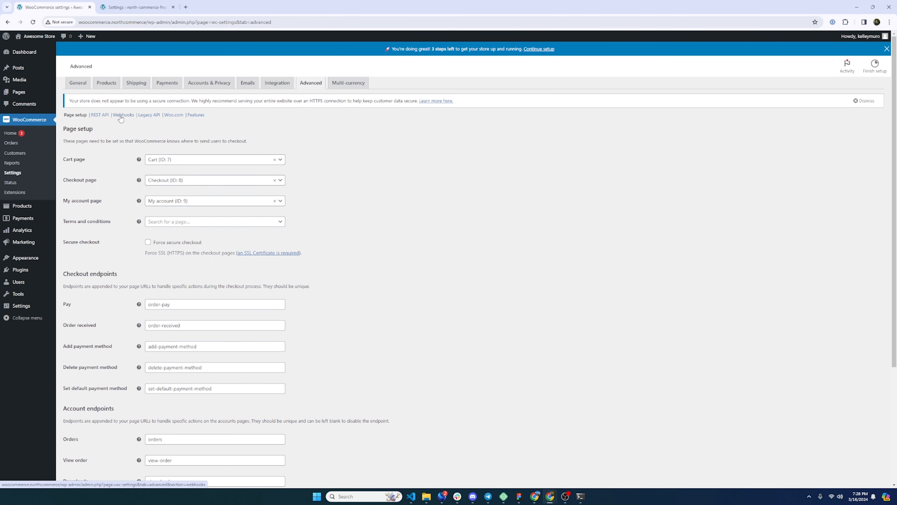
click(125, 131)
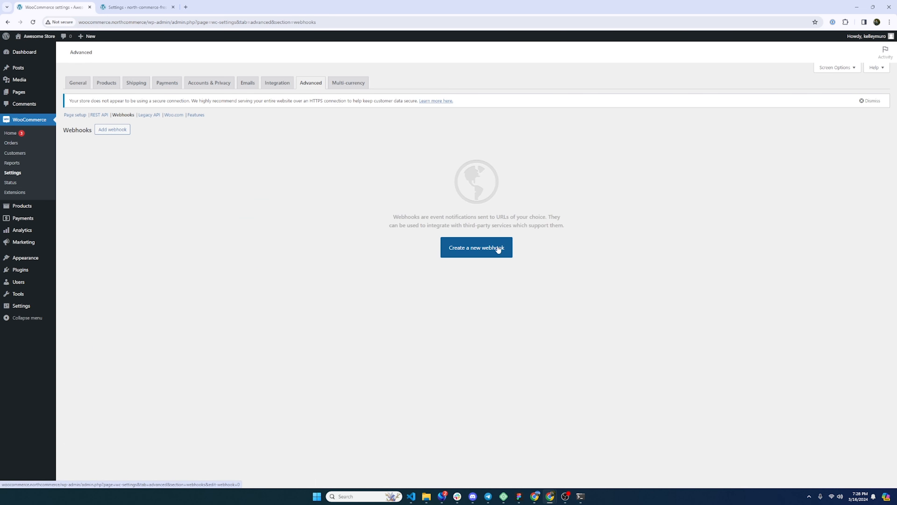
click(485, 252)
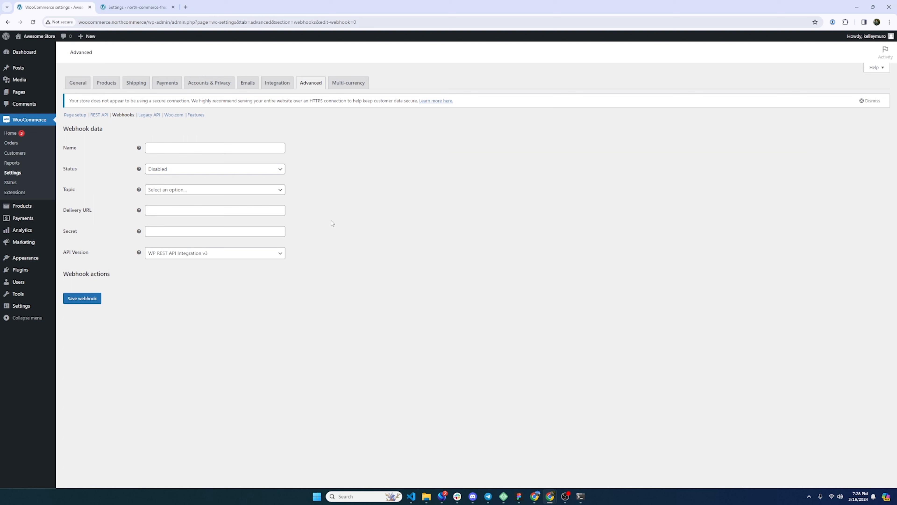
Set the new WooCommerce webhook's status to Active.
click(188, 147)
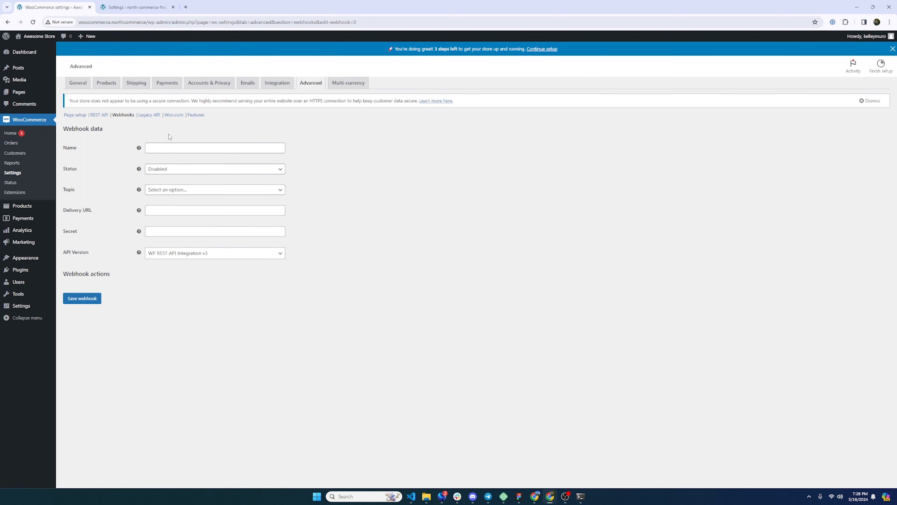
click(151, 181)
click(167, 198)
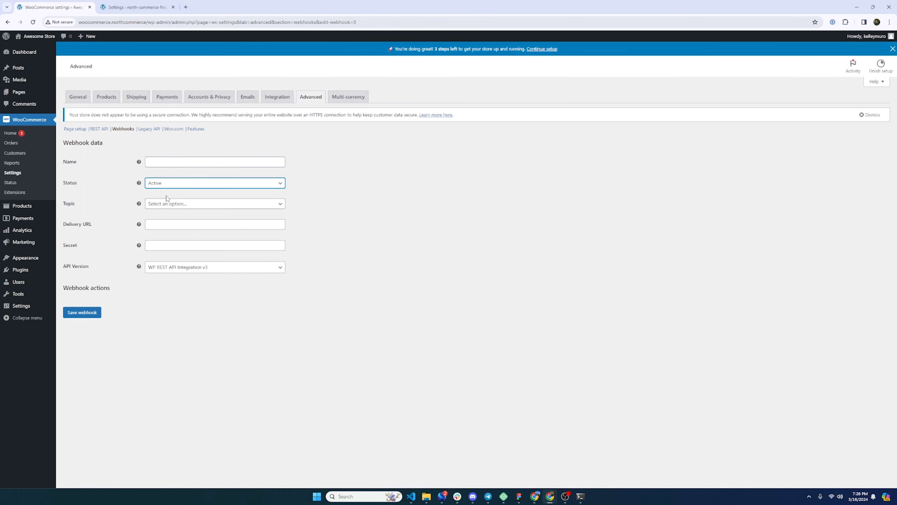
Open the topic list and check the event name of the existing North Commerce webhook in the other tab.
click(169, 203)
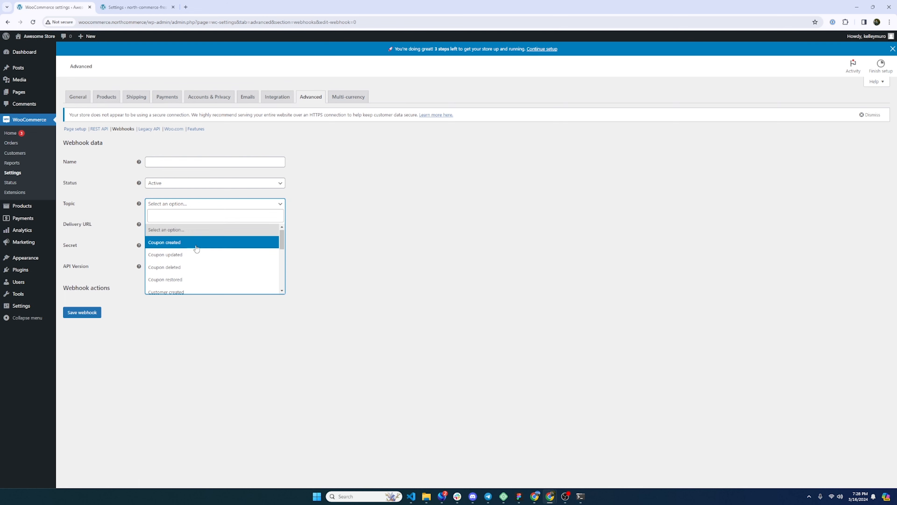
key(ctrl+Tab)
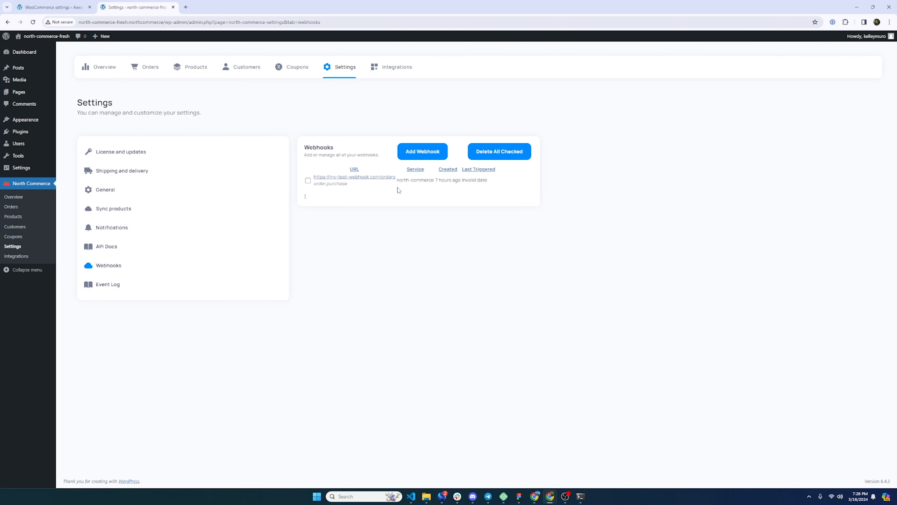
drag(348, 183, 315, 191)
key(ctrl+Tab)
Try the Action topic and then the Order created topic for the webhook.
scroll(194, 276, down, 2)
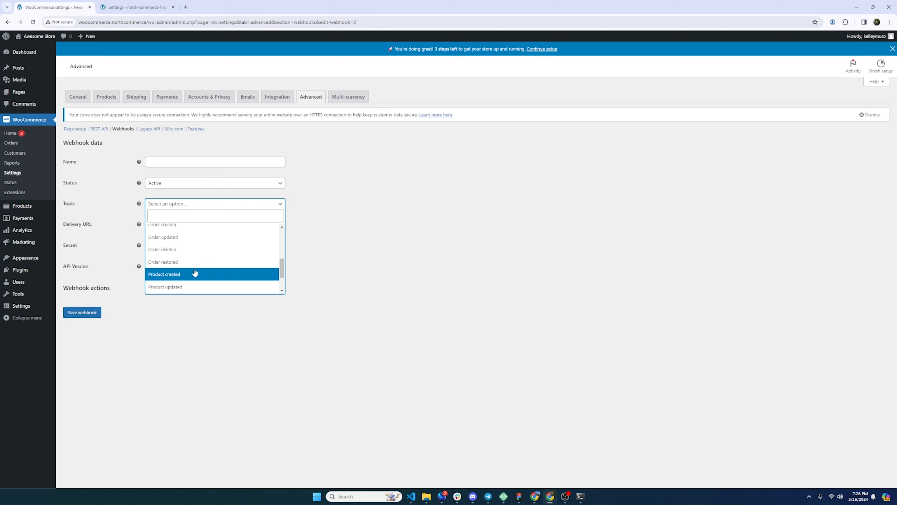
scroll(181, 263, up, 2)
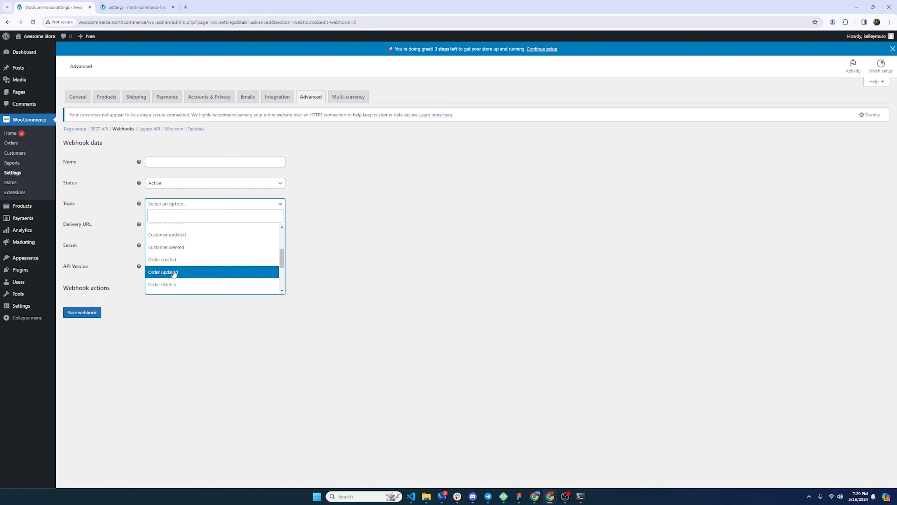
scroll(182, 274, down, 3)
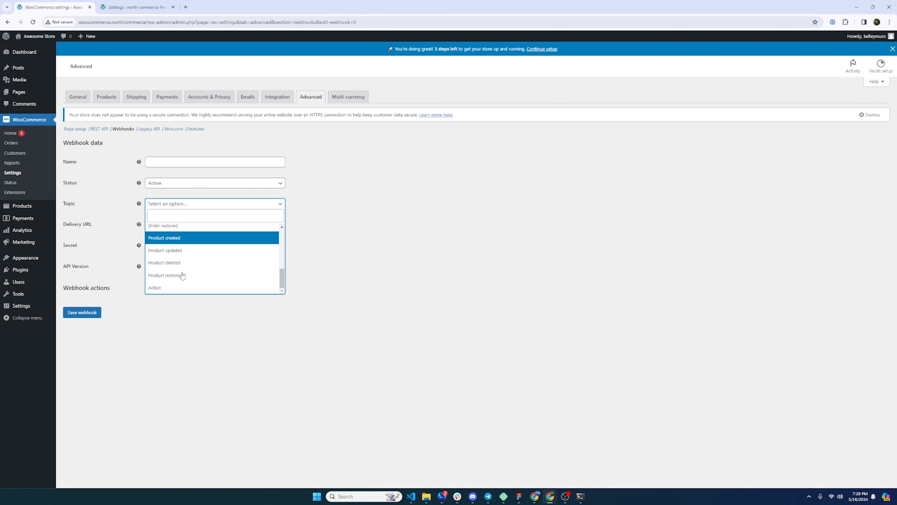
click(171, 289)
click(171, 220)
click(172, 204)
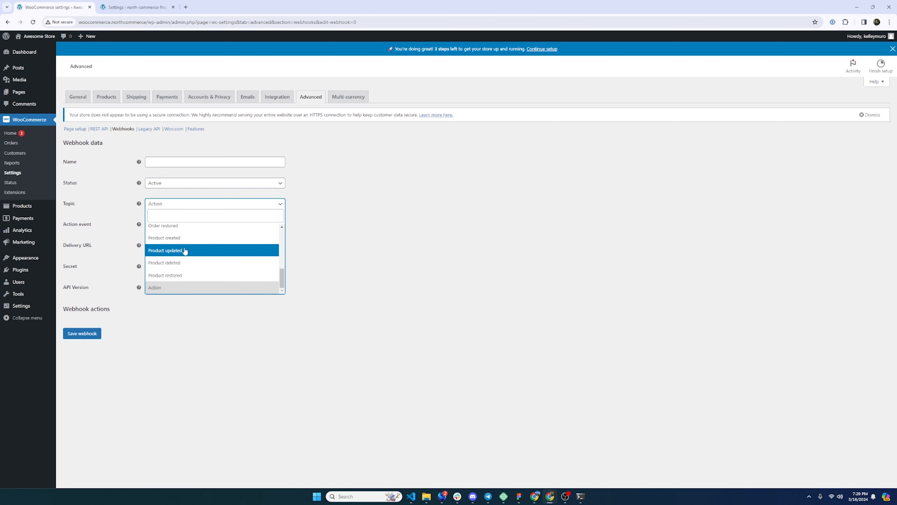
scroll(174, 248, up, 2)
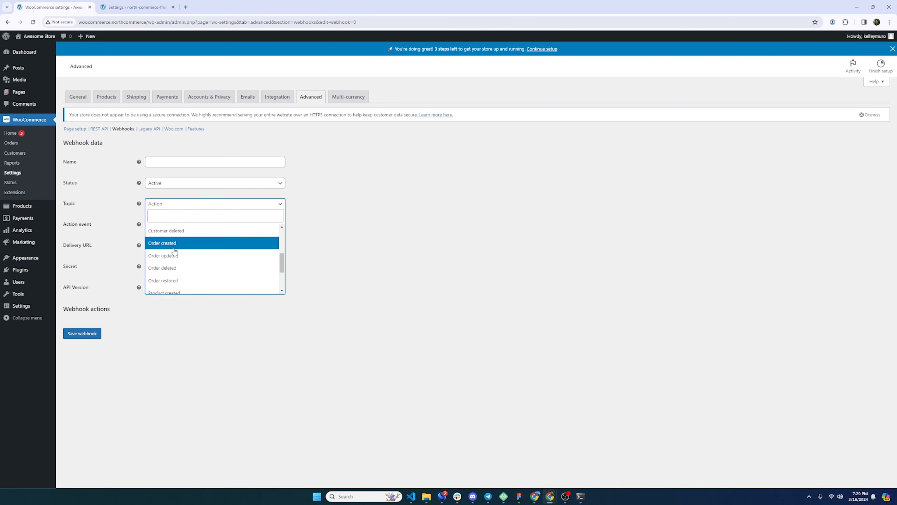
click(175, 258)
Set the webhook topic to Order updated.
key(Tab)
key(Tab)
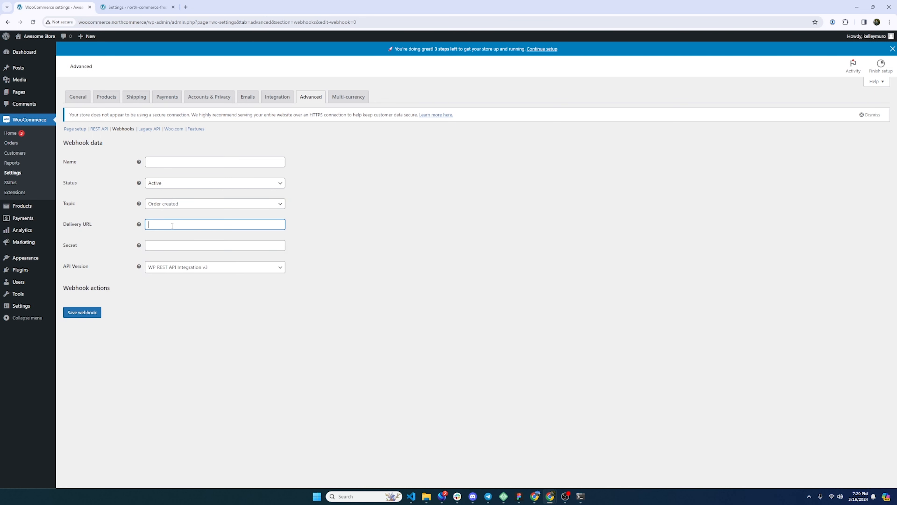
click(169, 269)
click(161, 316)
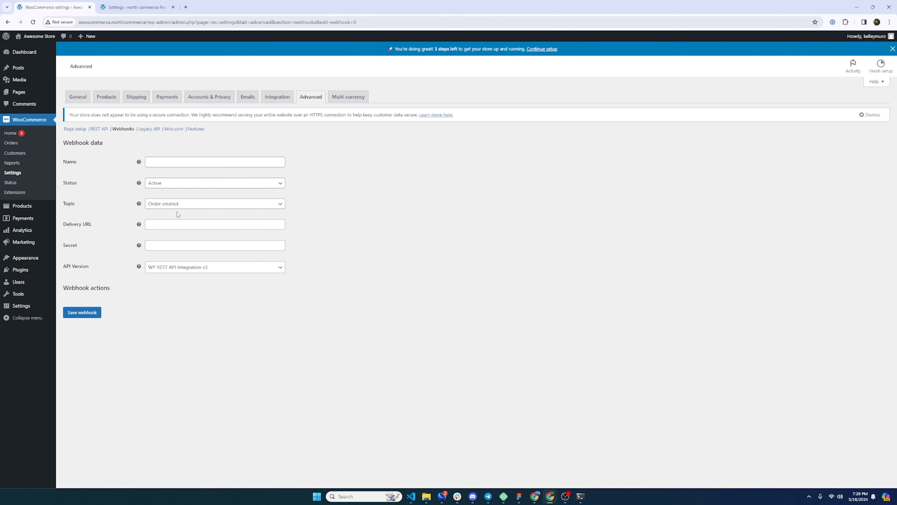
click(179, 206)
scroll(183, 268, down, 1)
scroll(183, 267, down, 1)
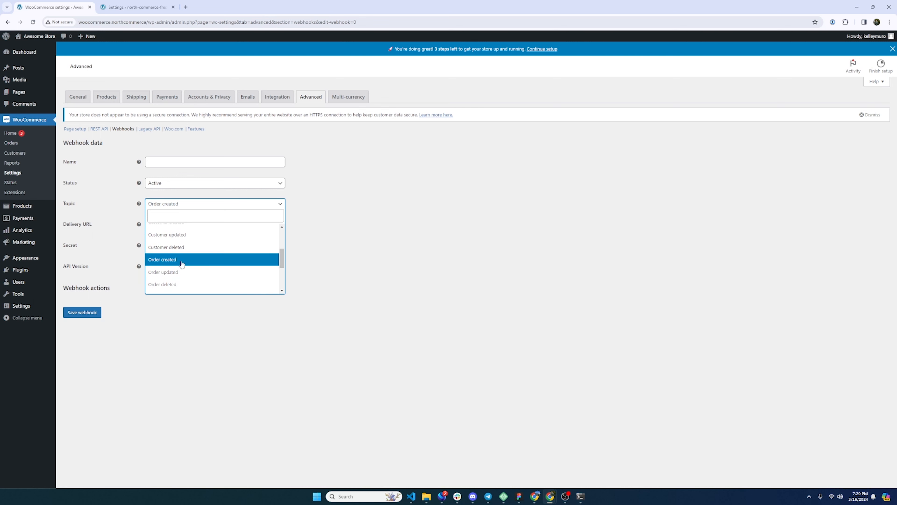
click(177, 272)
Paste the North Commerce webhook's link address into the Delivery URL field.
click(164, 226)
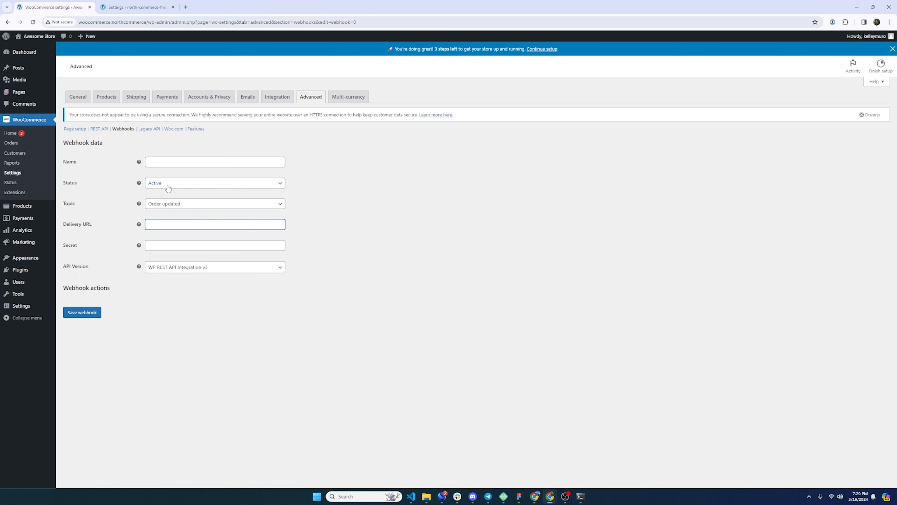
key(ctrl+Tab)
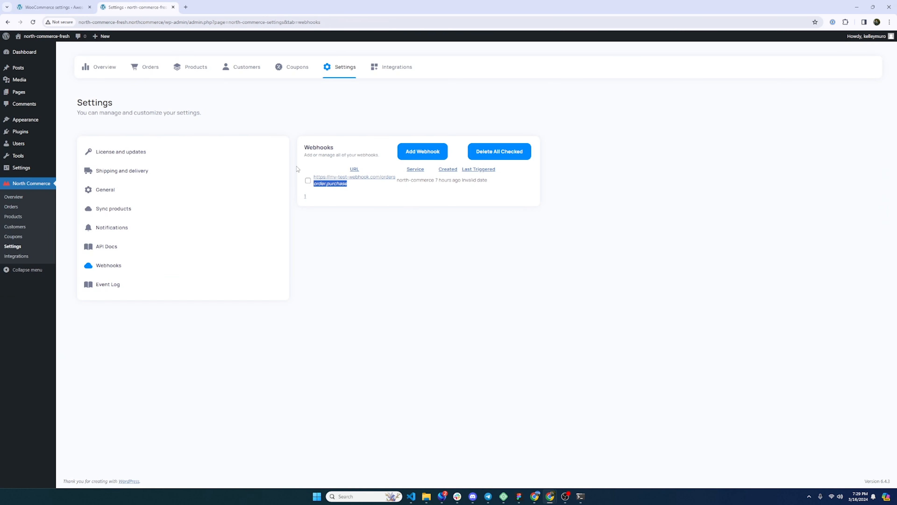
right_click(386, 182)
click(418, 242)
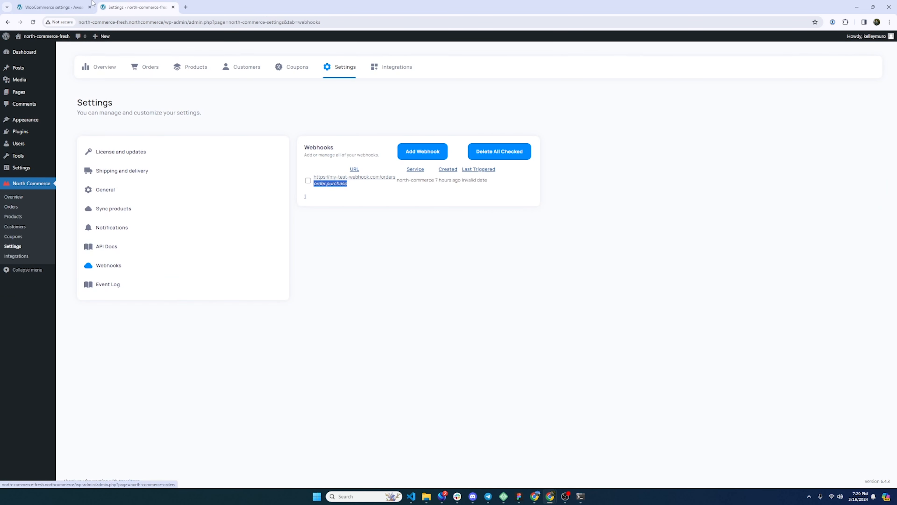
key(ctrl+Tab)
key(ctrl+v)
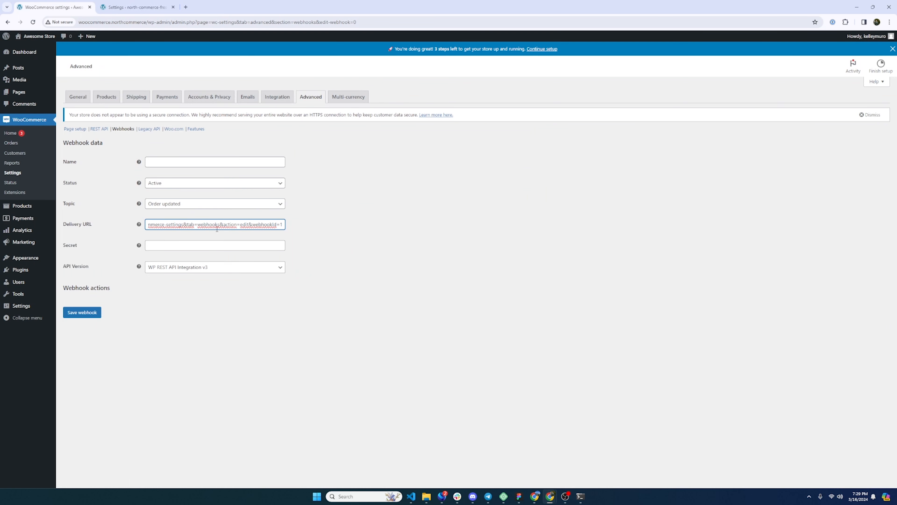
click(124, 8)
drag(393, 184, 315, 176)
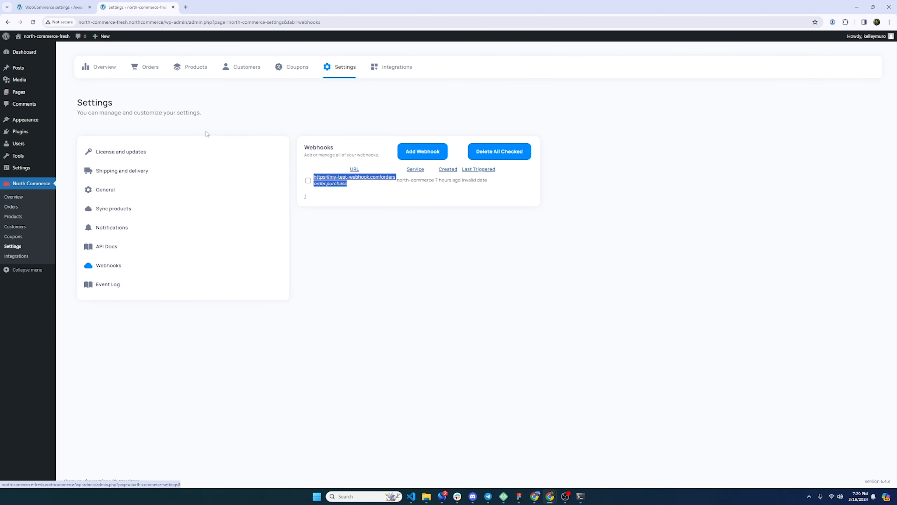
key(ctrl+c)
key(ctrl+Tab)
key(ctrl+a)
key(ctrl+v)
click(198, 241)
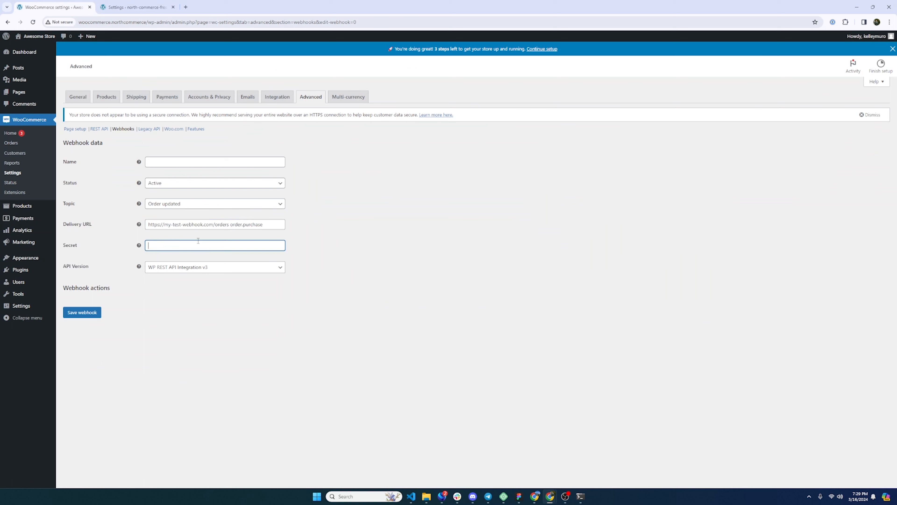
drag(230, 224, 304, 228)
key(BackSpace)
Name the webhook Order Updated.
click(230, 244)
click(169, 163)
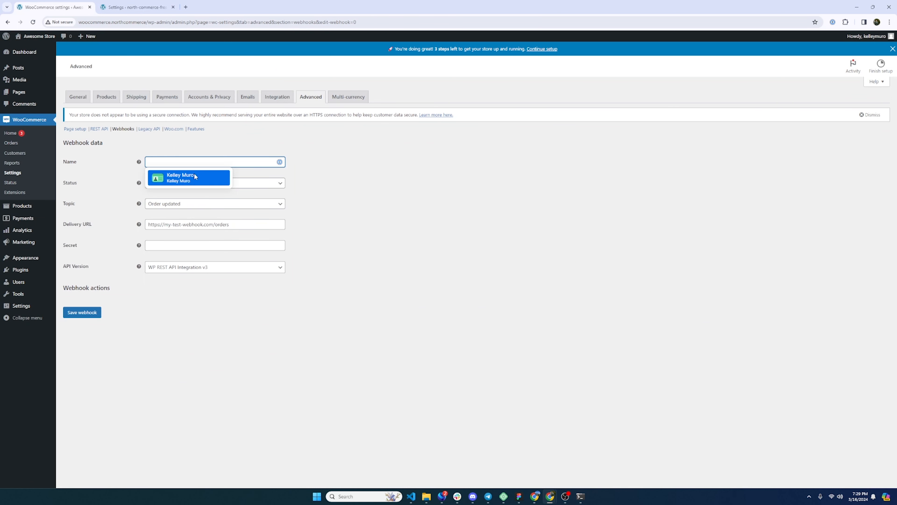
text(Order Updated)
Save the WooCommerce webhook.
click(313, 209)
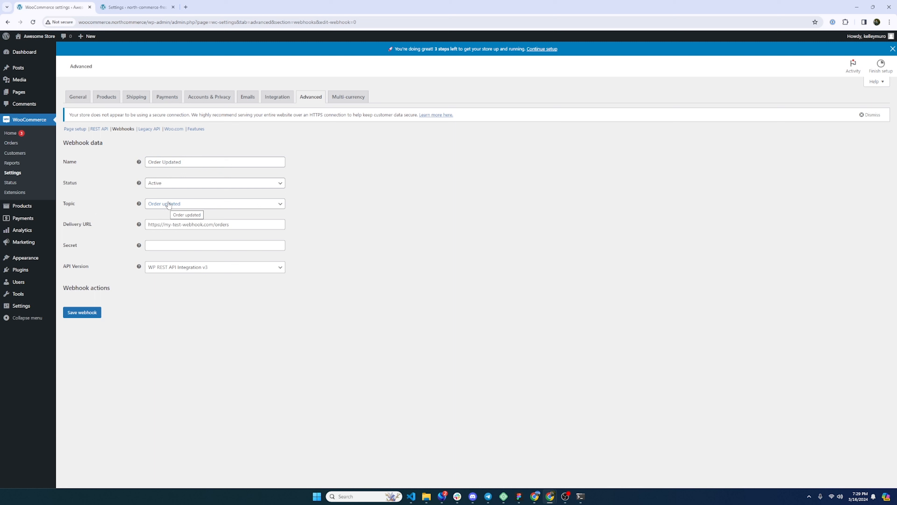
click(148, 246)
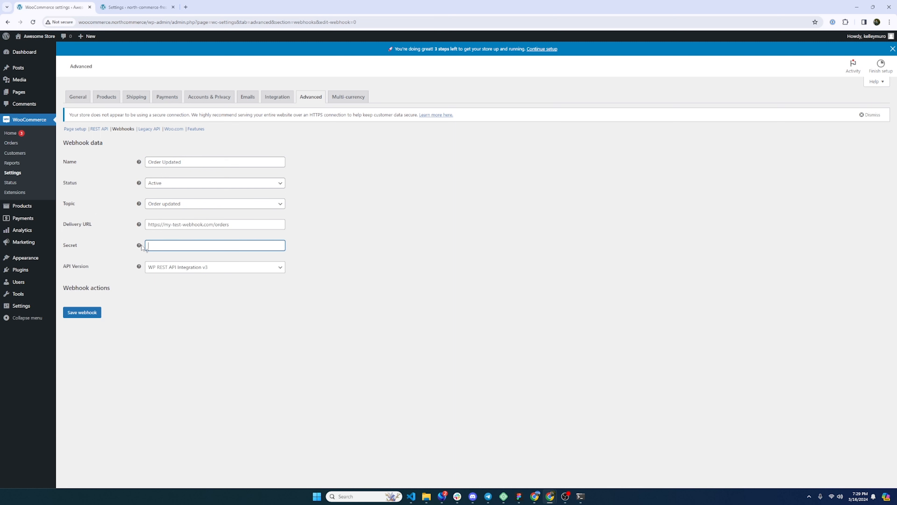
mouse_move(142, 247)
click(85, 314)
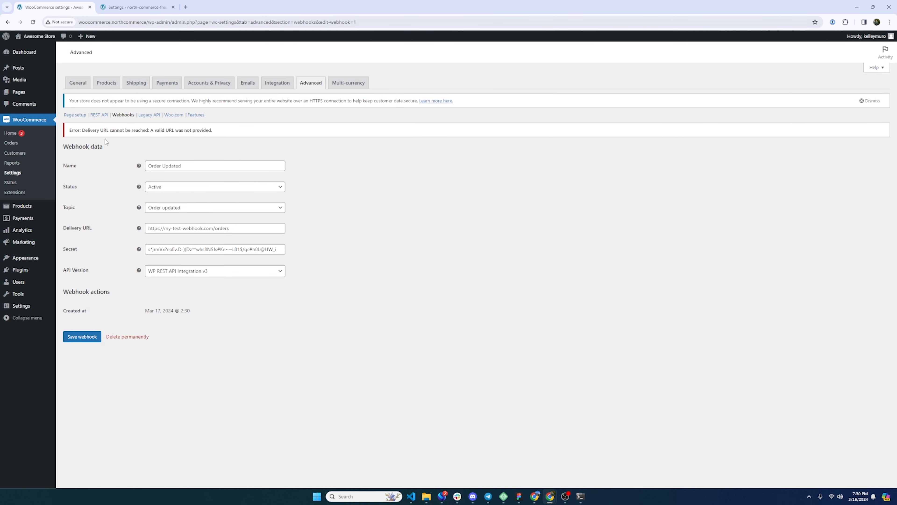
Select the generated secret and review the error message shown after saving.
click(184, 250)
key(ctrl+a)
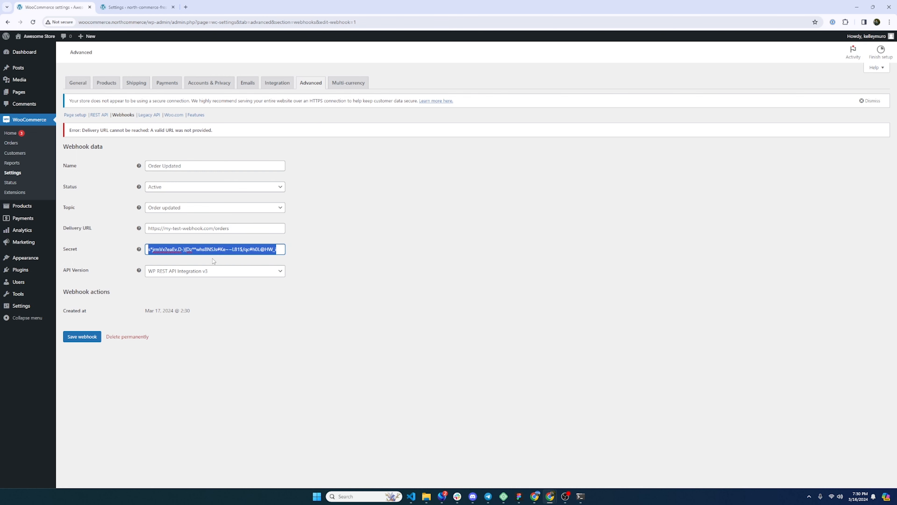
drag(91, 144, 203, 148)
click(204, 148)
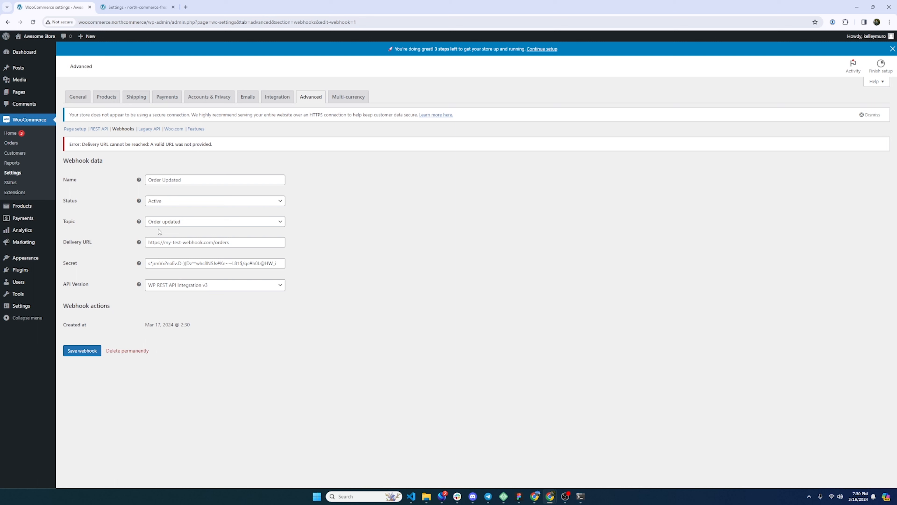
Set the WooCommerce webhook topic to Action and select the action event text.
click(168, 222)
scroll(173, 285, down, 3)
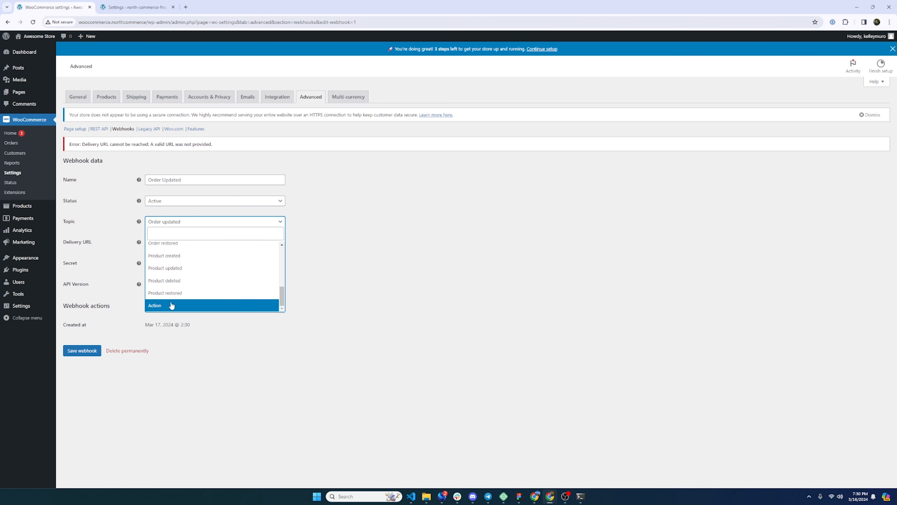
click(171, 305)
click(161, 242)
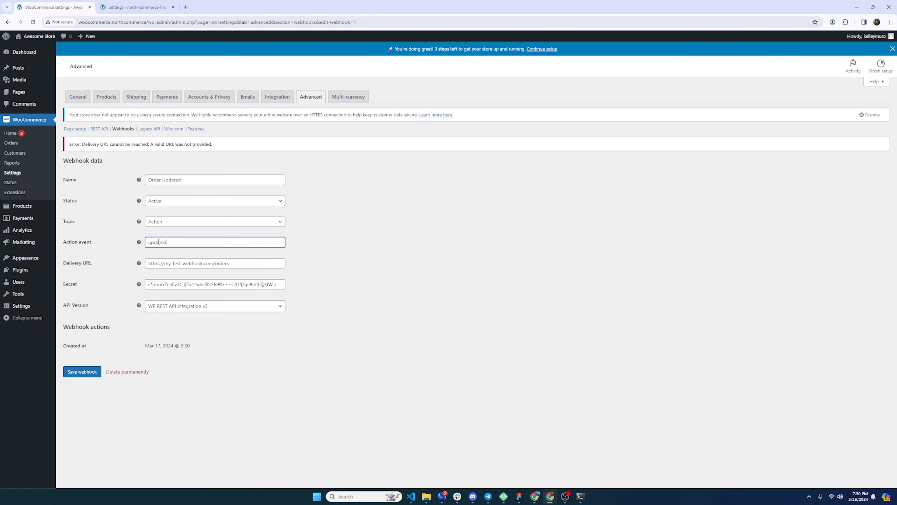
double_click(148, 242)
mouse_move(139, 243)
Switch to the North Commerce settings tab, start adding a new webhook and expand the Order events.
click(134, 6)
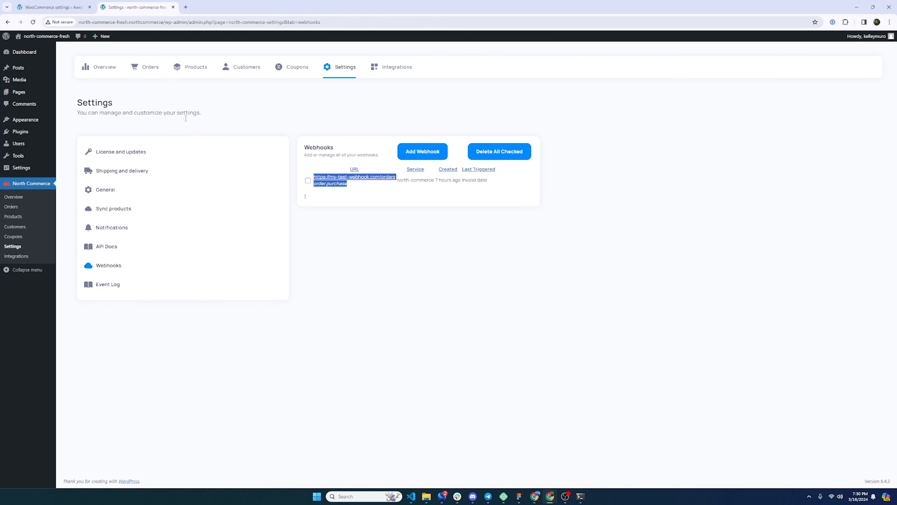
click(420, 153)
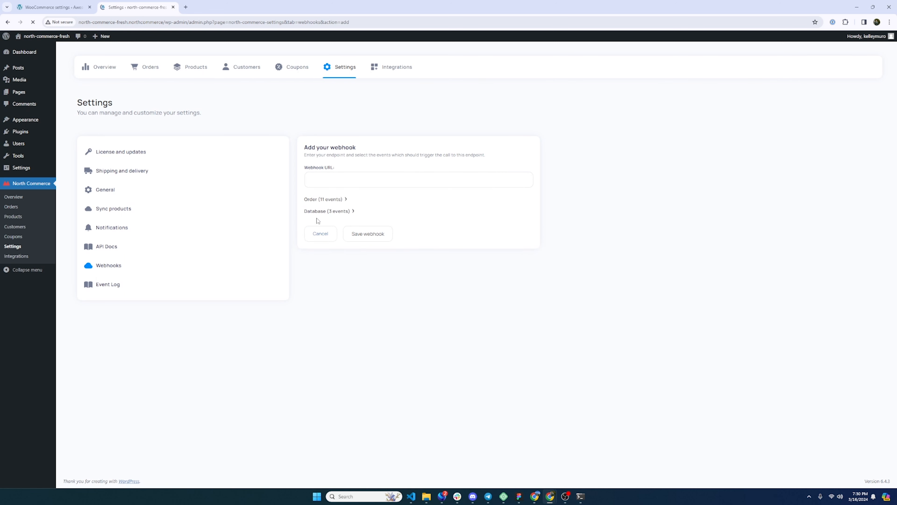
click(341, 200)
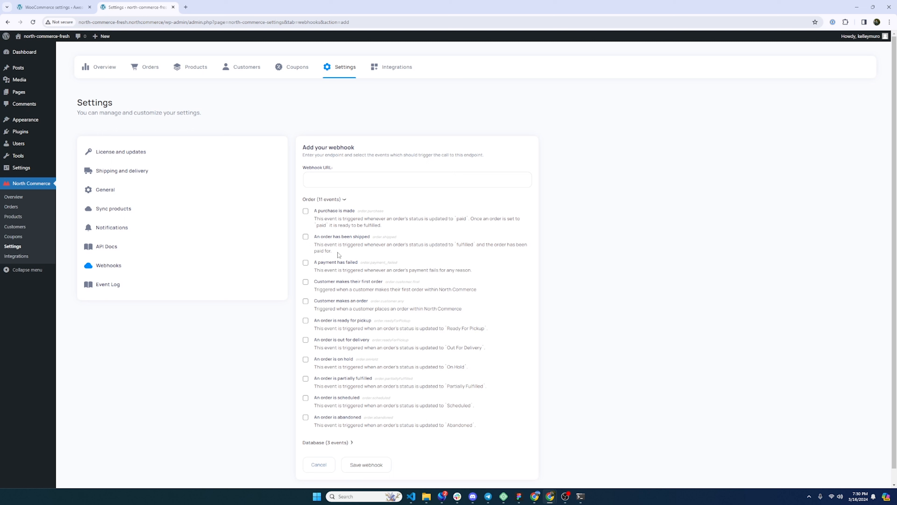
Check the A purchase is made event and highlight its description about the paid status.
click(306, 212)
drag(314, 219, 373, 226)
double_click(461, 219)
click(340, 227)
Return to the WooCommerce webhook and set its Topic to Order created.
key(ctrl+shift+Tab)
click(168, 203)
click(164, 209)
click(161, 223)
scroll(170, 261, up, 4)
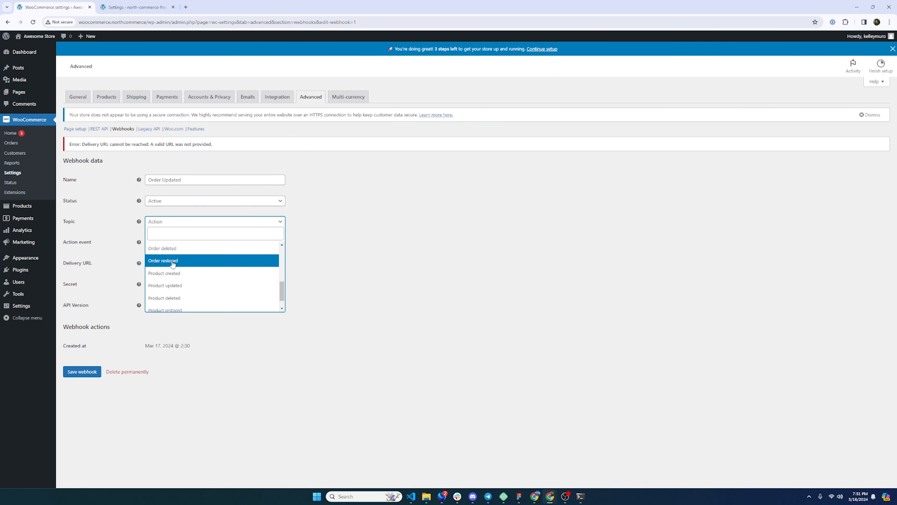
click(181, 276)
click(178, 243)
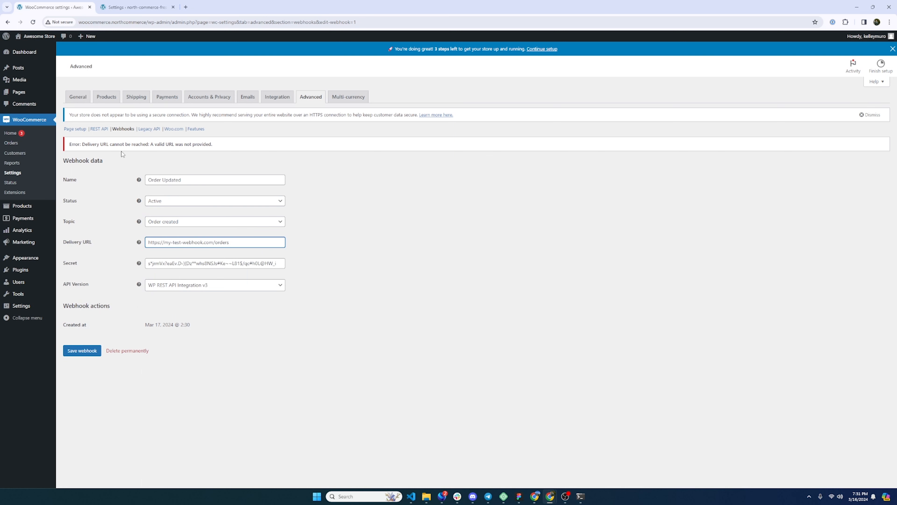
Open the WooCommerce Orders list in a new tab and review the order statuses.
right_click(12, 144)
click(26, 152)
click(139, 3)
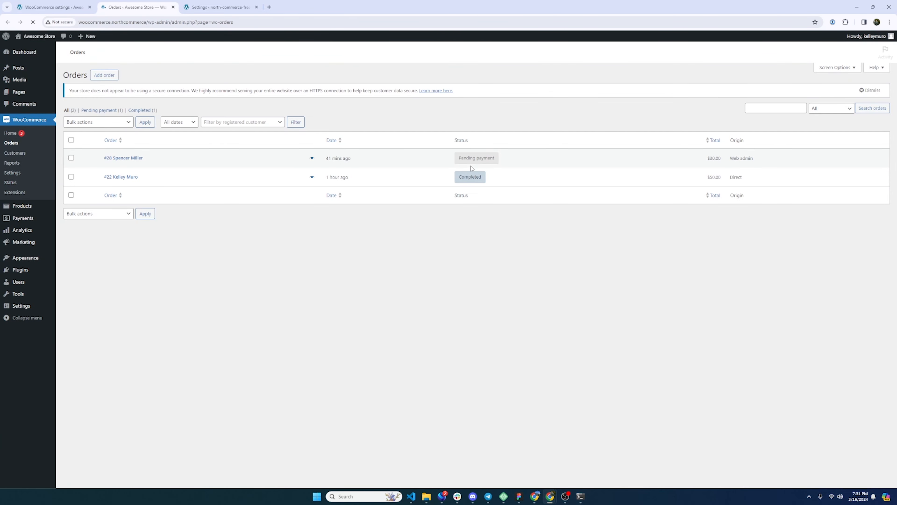
mouse_move(478, 162)
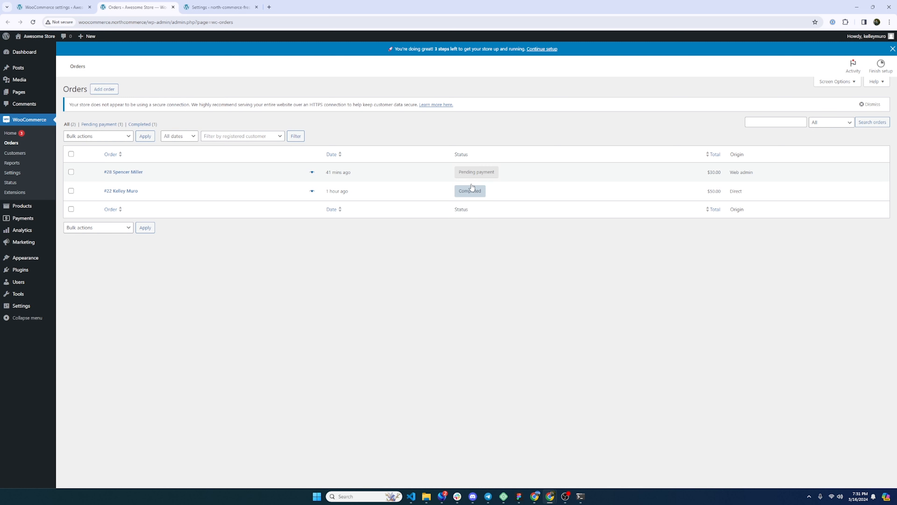
mouse_move(471, 193)
Compare the North Commerce purchase event with the available WooCommerce webhook topics.
click(223, 8)
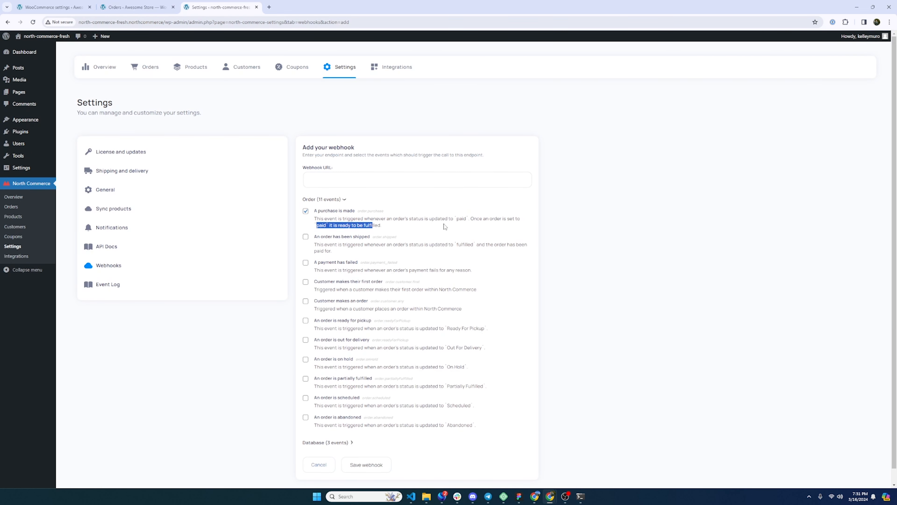
click(554, 225)
click(53, 7)
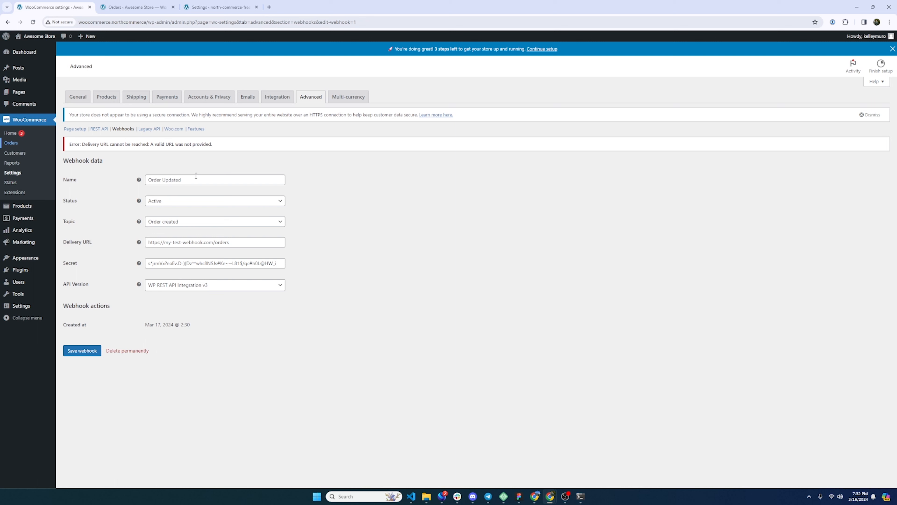
click(171, 222)
scroll(174, 267, down, 2)
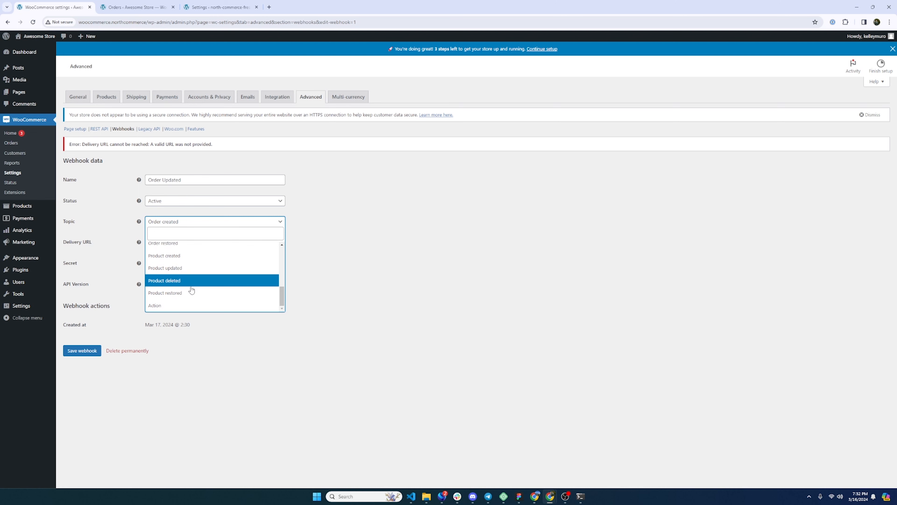
click(211, 3)
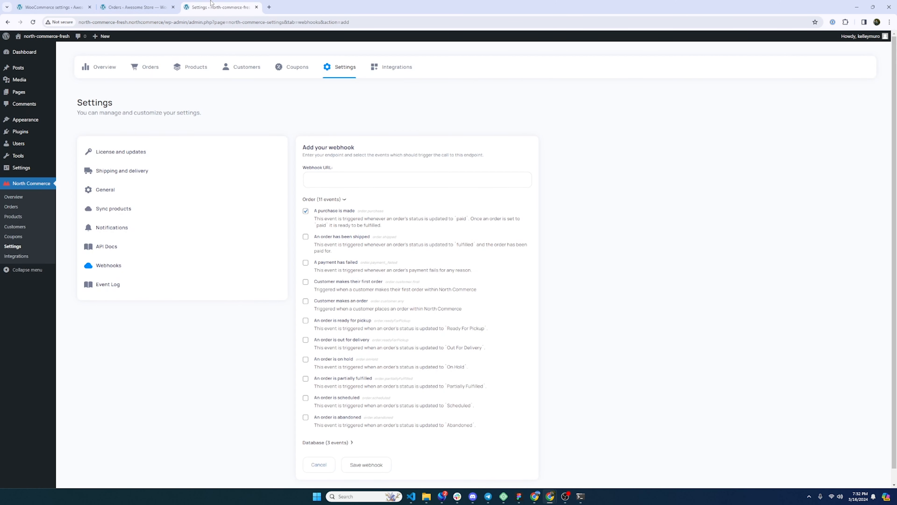